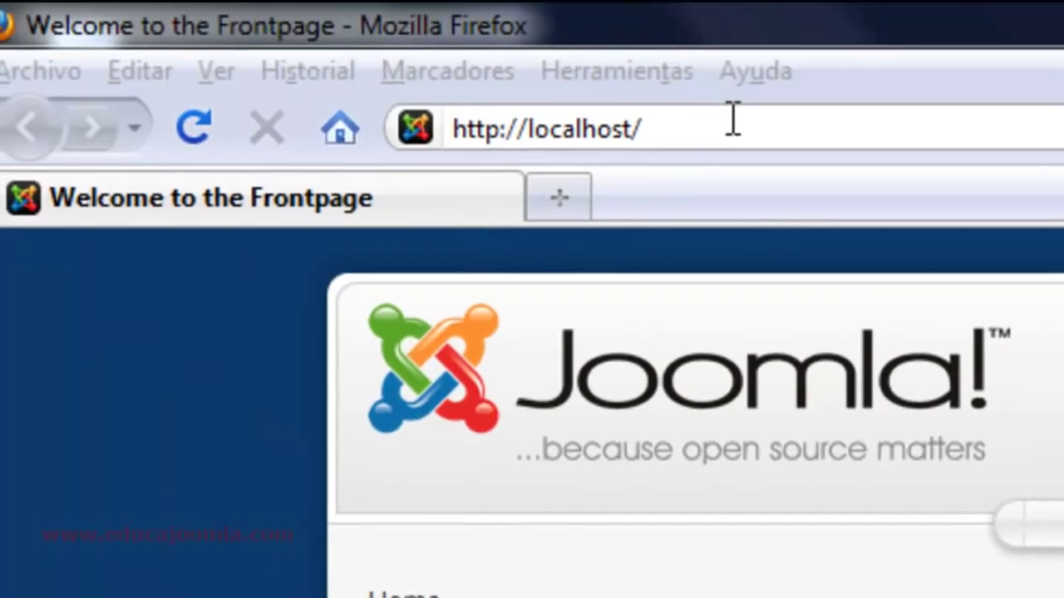
# - Bring Firefox with the localhost Joomla frontpage forward and add a blank tab beside it
pyautogui.click(471, 2)
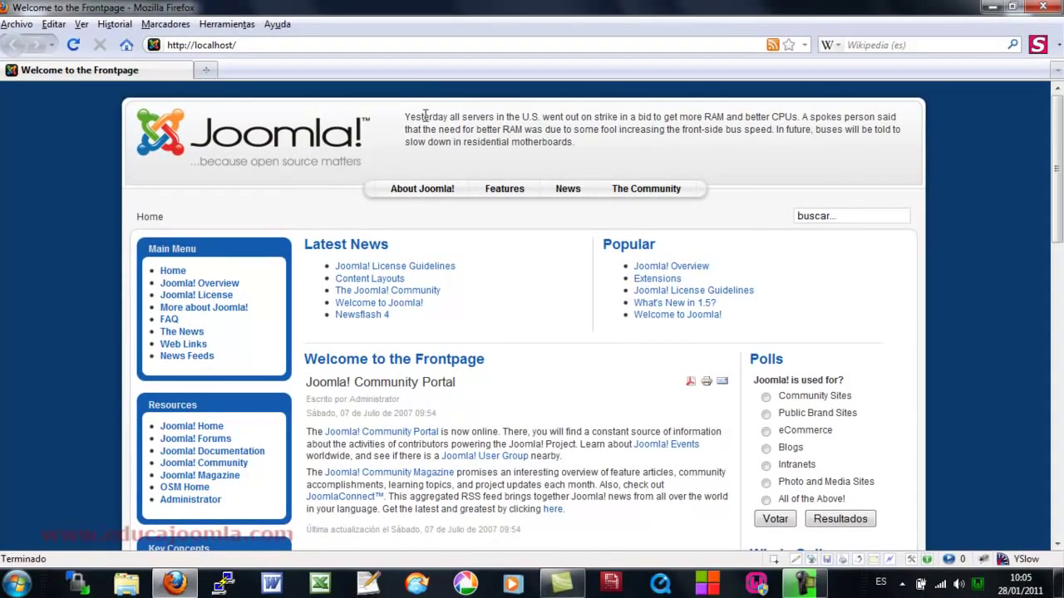
pyautogui.click(208, 70)
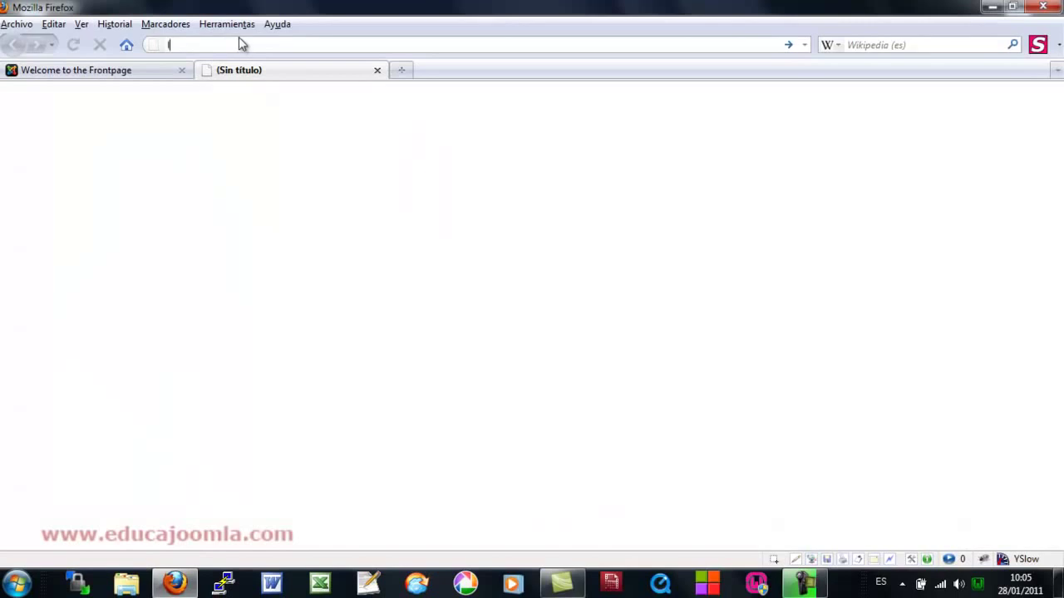
# - Load the localhost/administrator login page from the address-bar history
pyautogui.write('lo')
pyautogui.press('Down')
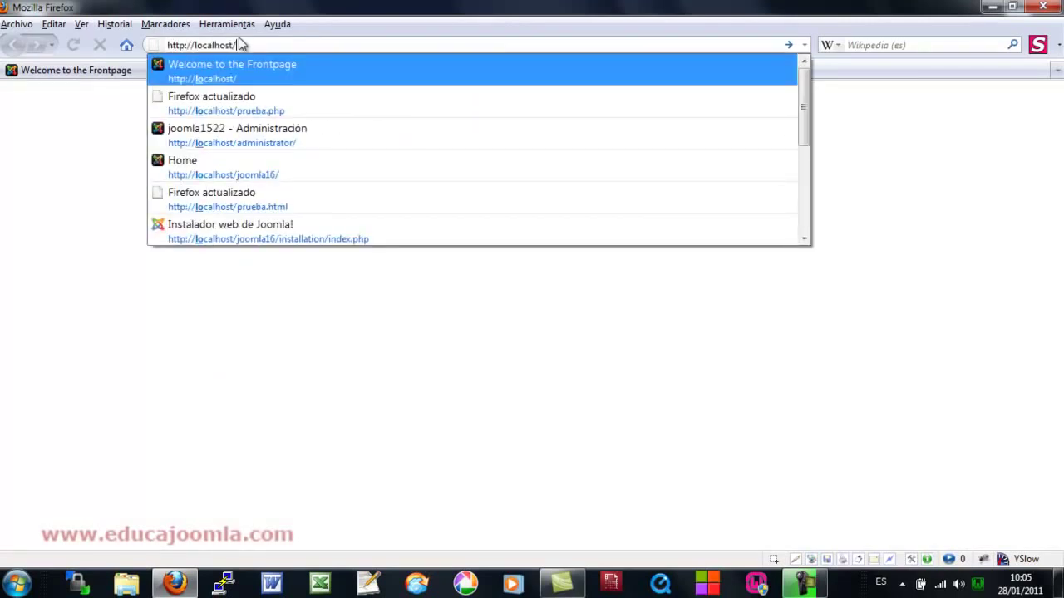
pyautogui.press('Down')
pyautogui.press('Down')
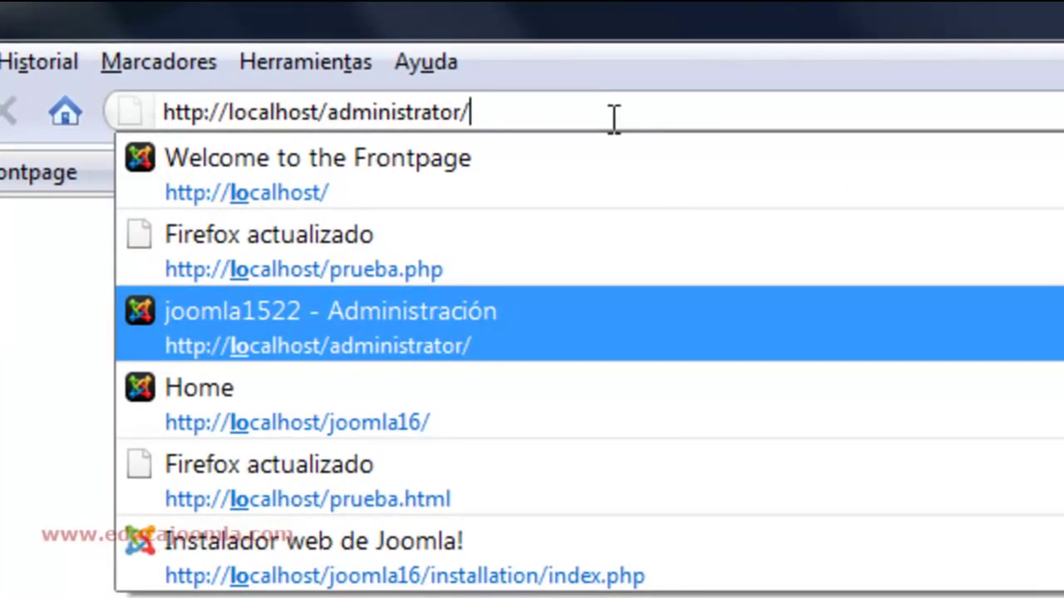
pyautogui.press('Return')
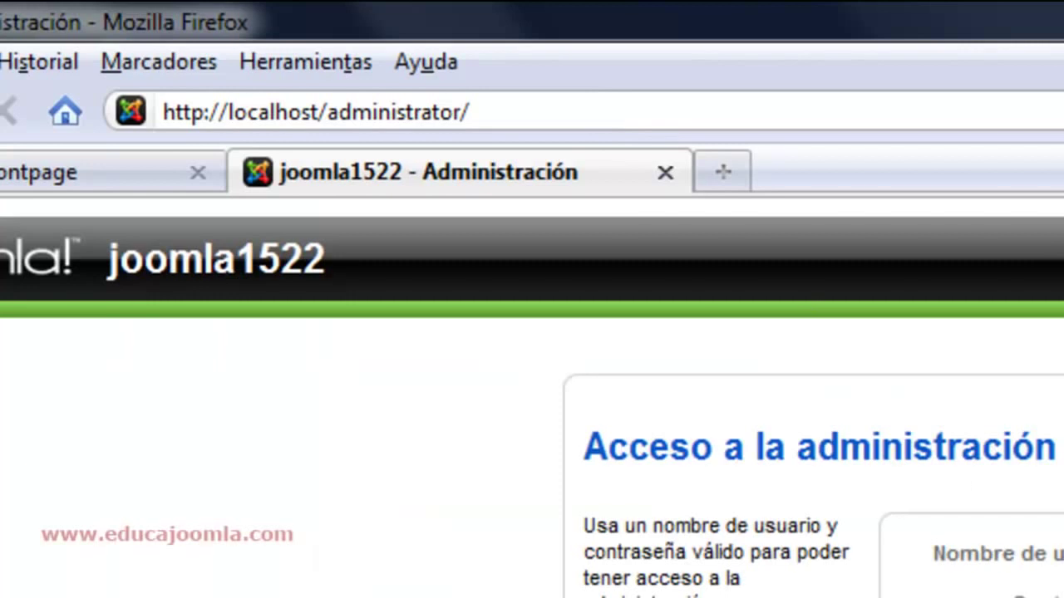
# - Sign in to the administrator panel with the saved username and the account password, then return to the frontpage tab
pyautogui.write('ad')
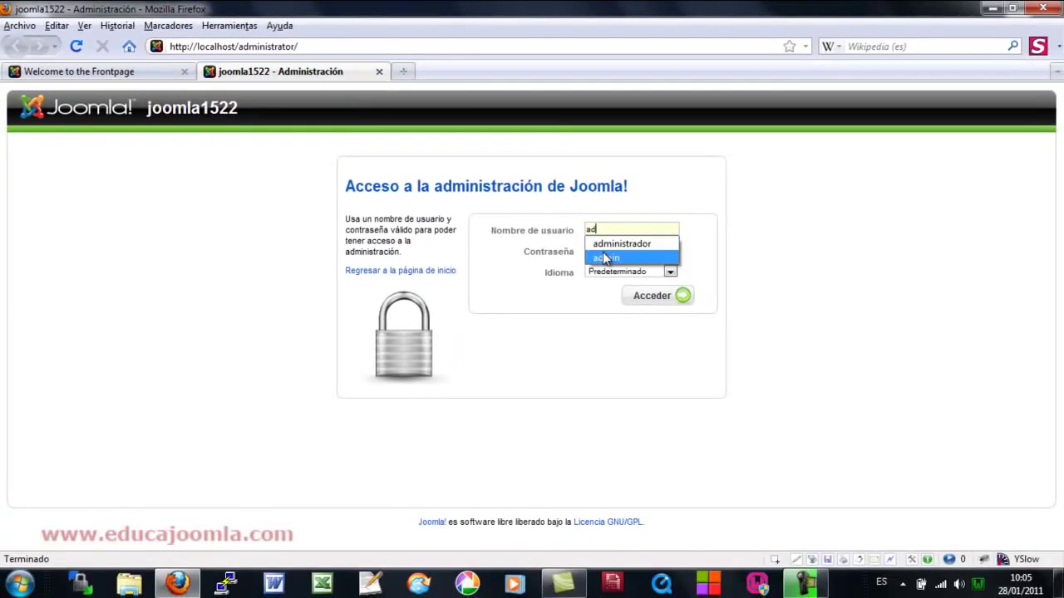
pyautogui.click(606, 258)
pyautogui.click(605, 250)
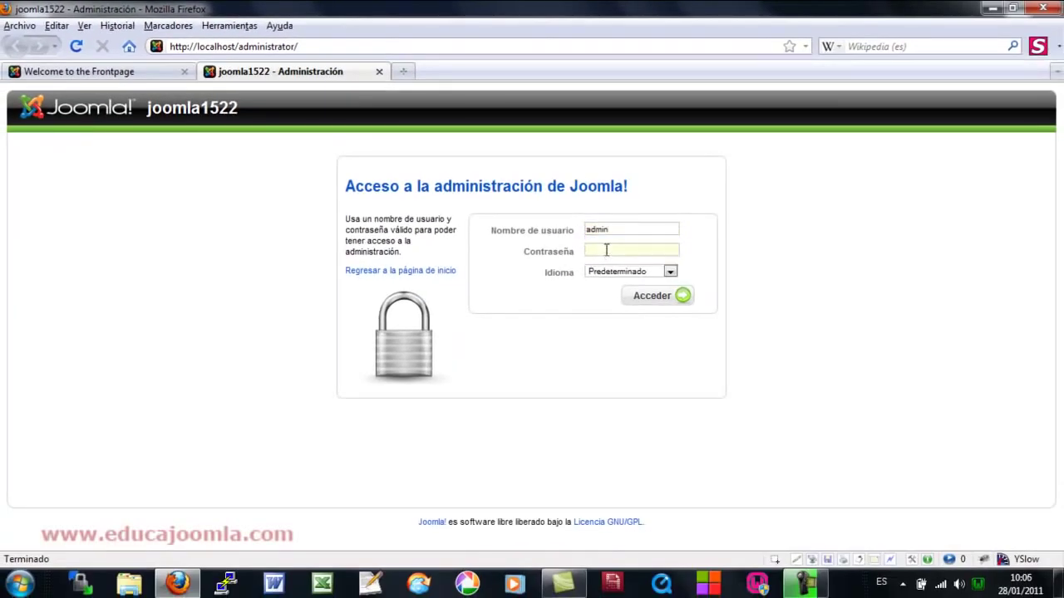
pyautogui.write('admin12345')
pyautogui.click(650, 304)
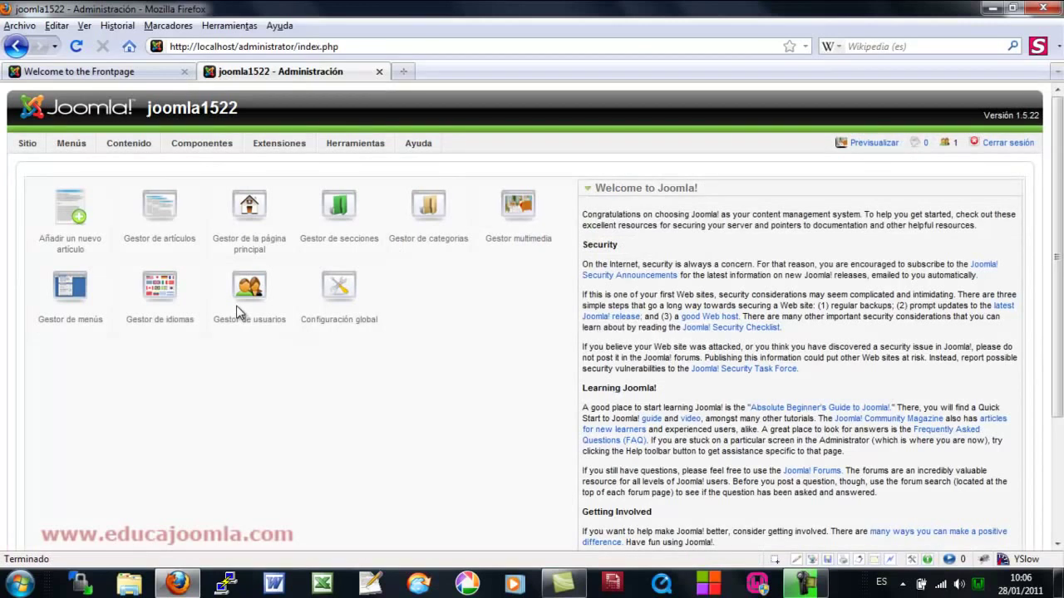
pyautogui.click(98, 73)
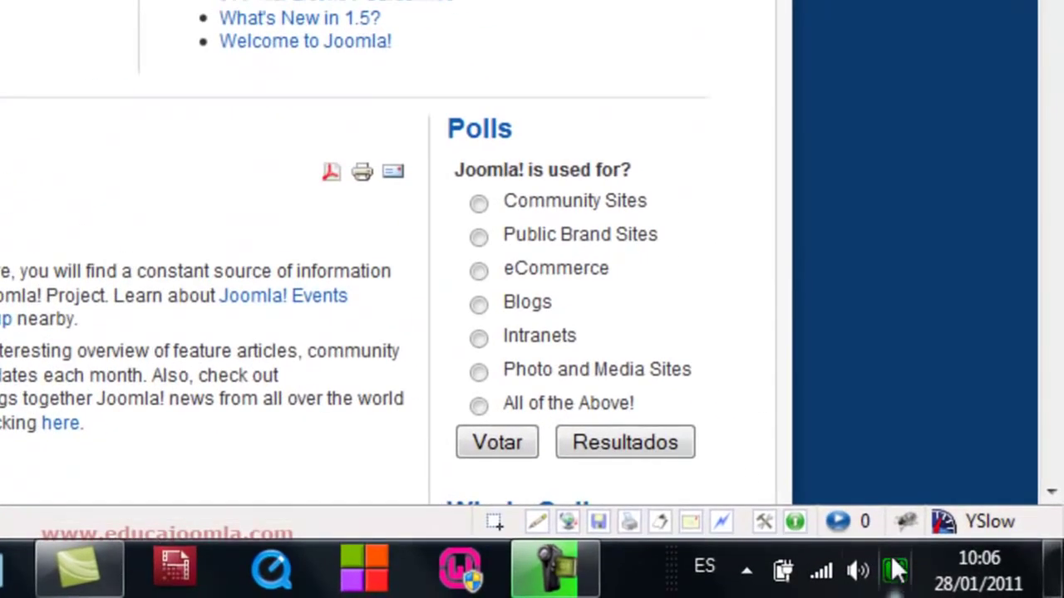
# - Launch phpMyAdmin from the WampServer tray menu and load the joomla1522 database in a new tab
pyautogui.click(896, 571)
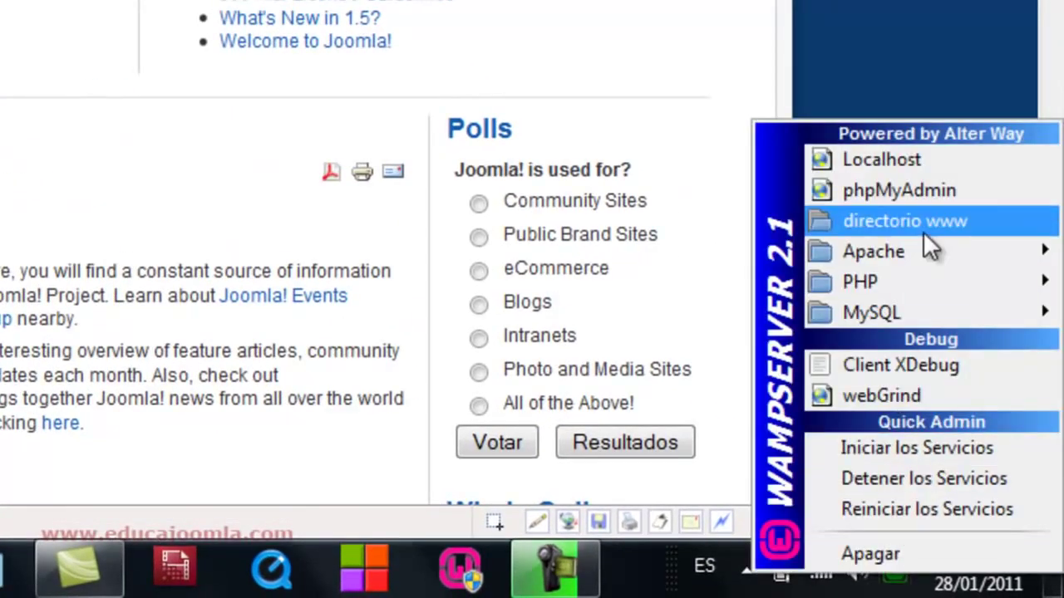
pyautogui.click(918, 192)
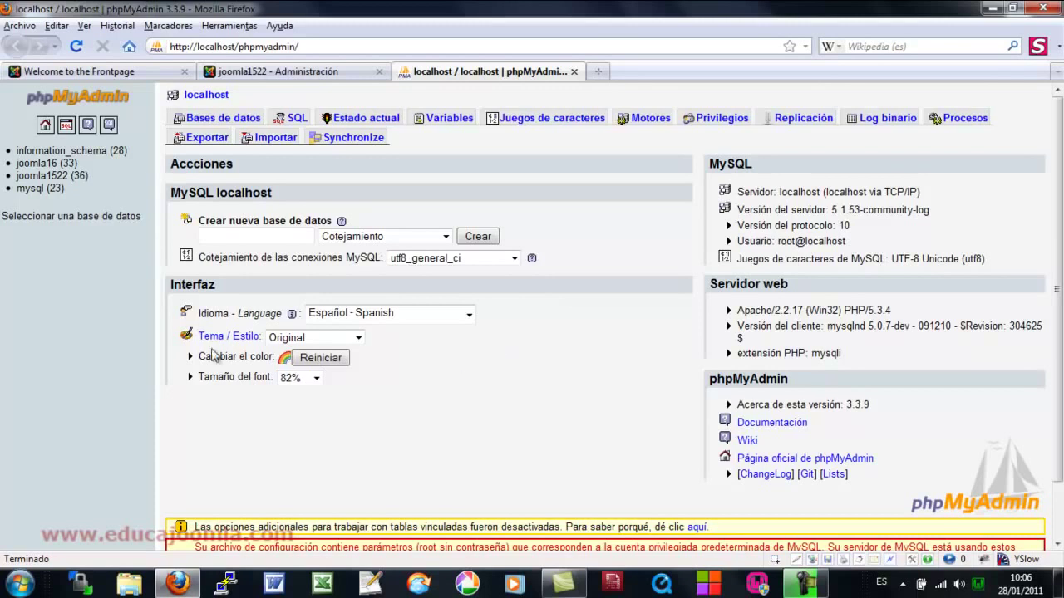
pyautogui.middleClick(39, 176)
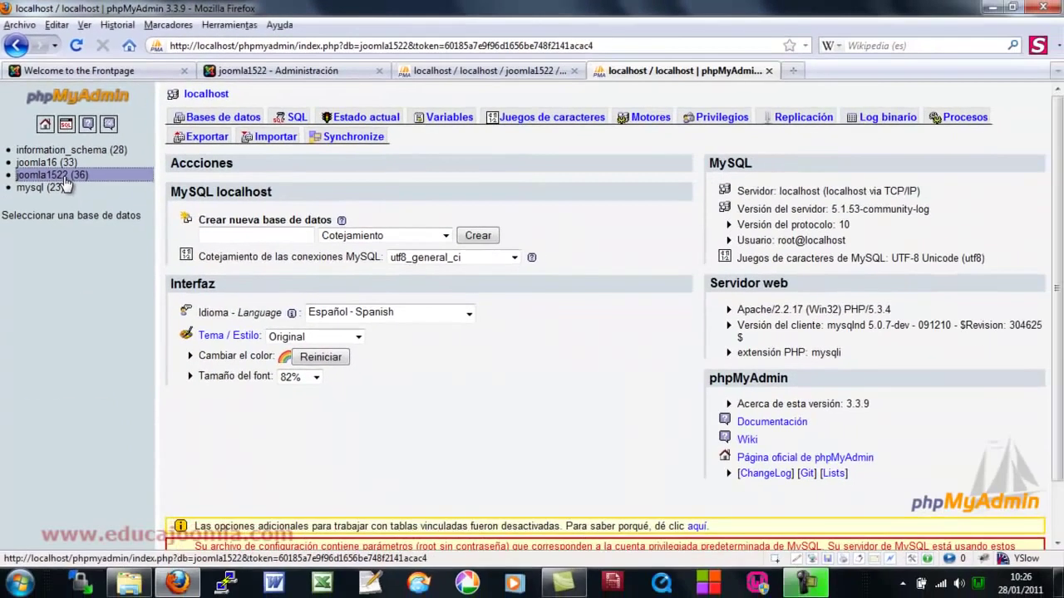
pyautogui.click(64, 177)
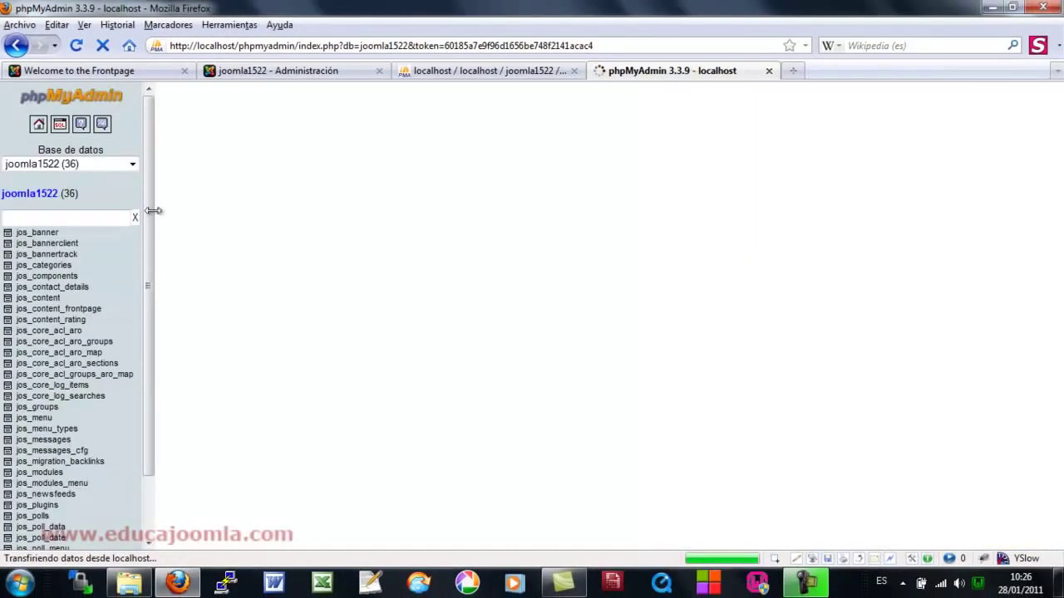
# - Scroll the joomla1522 sidebar table list and browse the jos_content table's rows
pyautogui.scroll(-1, 150, 214)
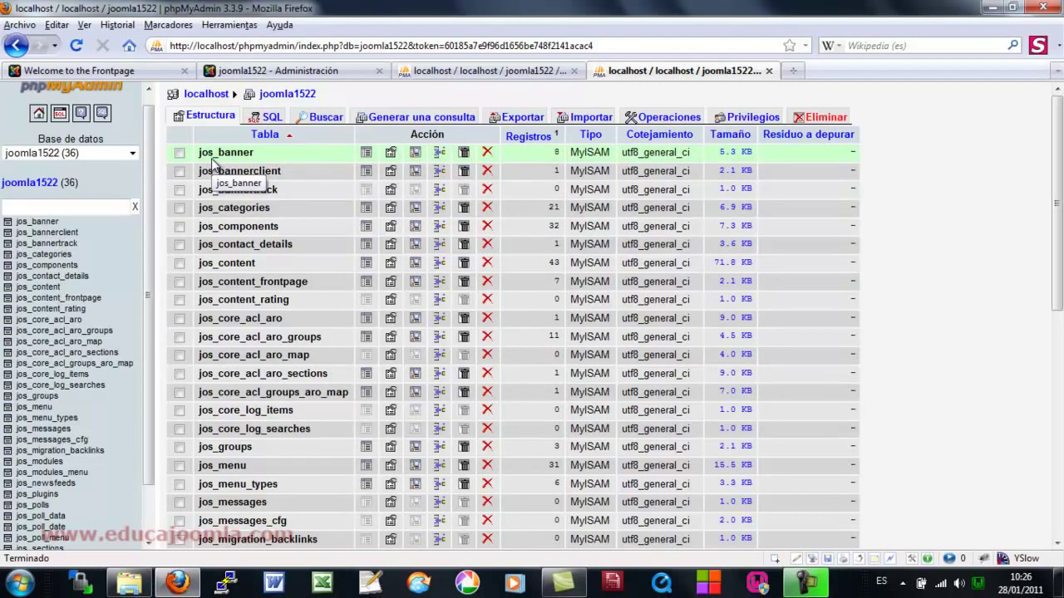
pyautogui.moveTo(158, 227); pyautogui.dragTo(155, 280)
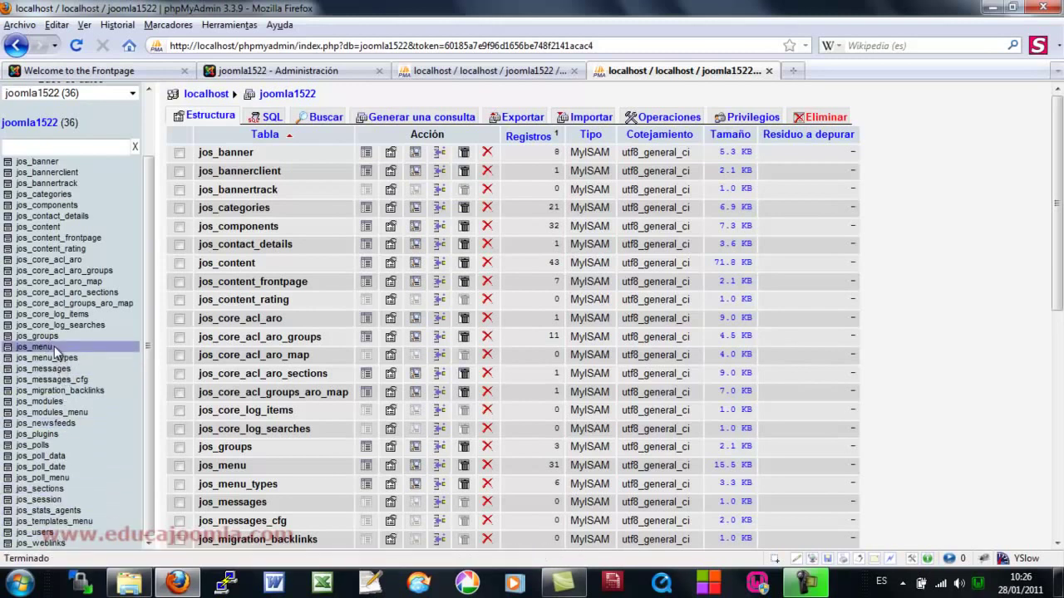
pyautogui.click(49, 231)
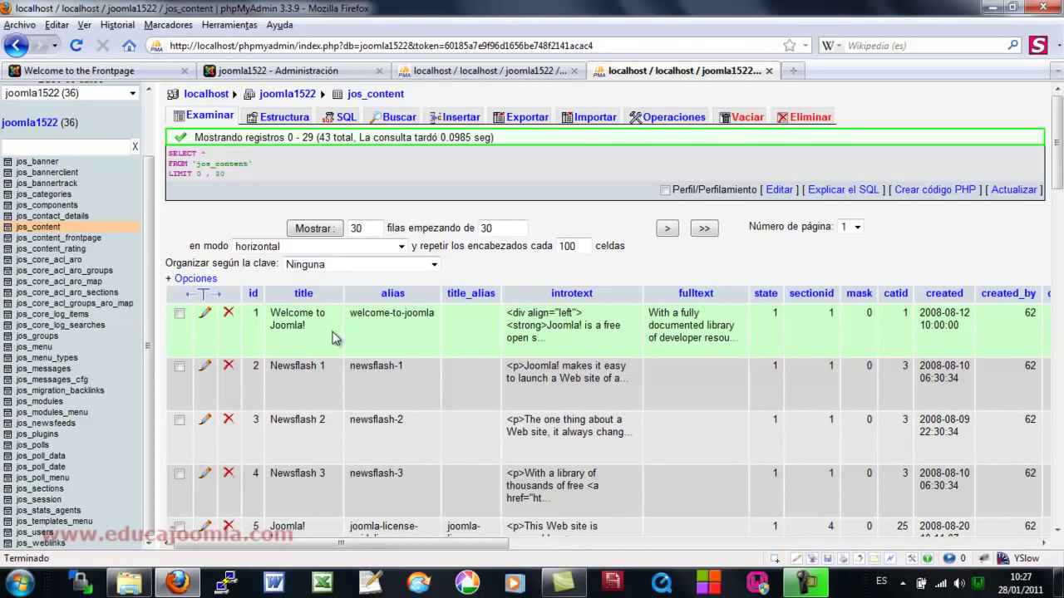
# - Look over the jos_content rows, then open C:\wamp\www via the WampServer 'directorio www' menu item
pyautogui.scroll(-5, 331, 336)
pyautogui.scroll(2, 331, 351)
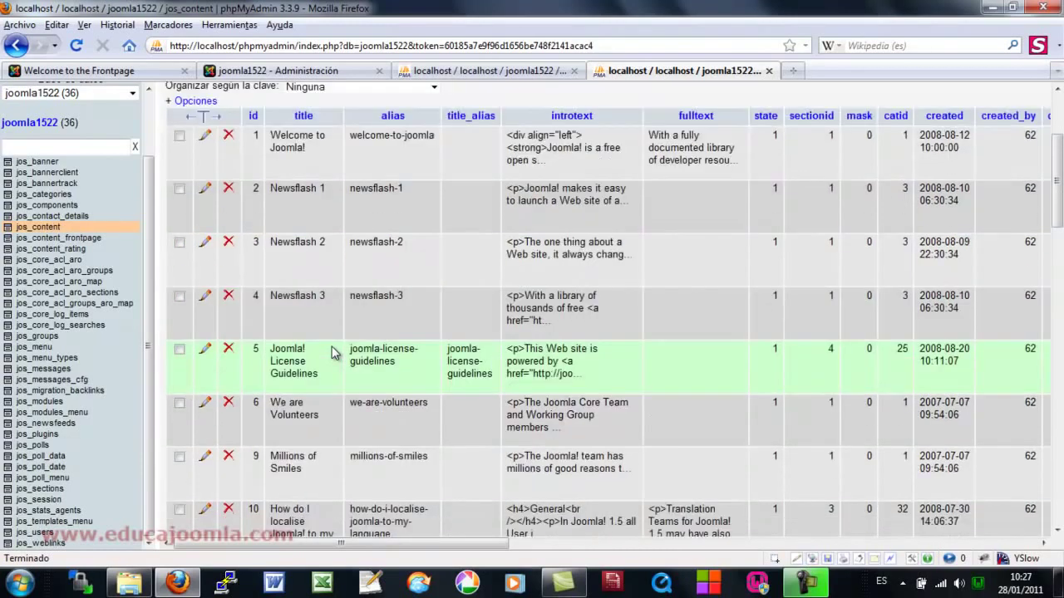
pyautogui.scroll(2, 331, 351)
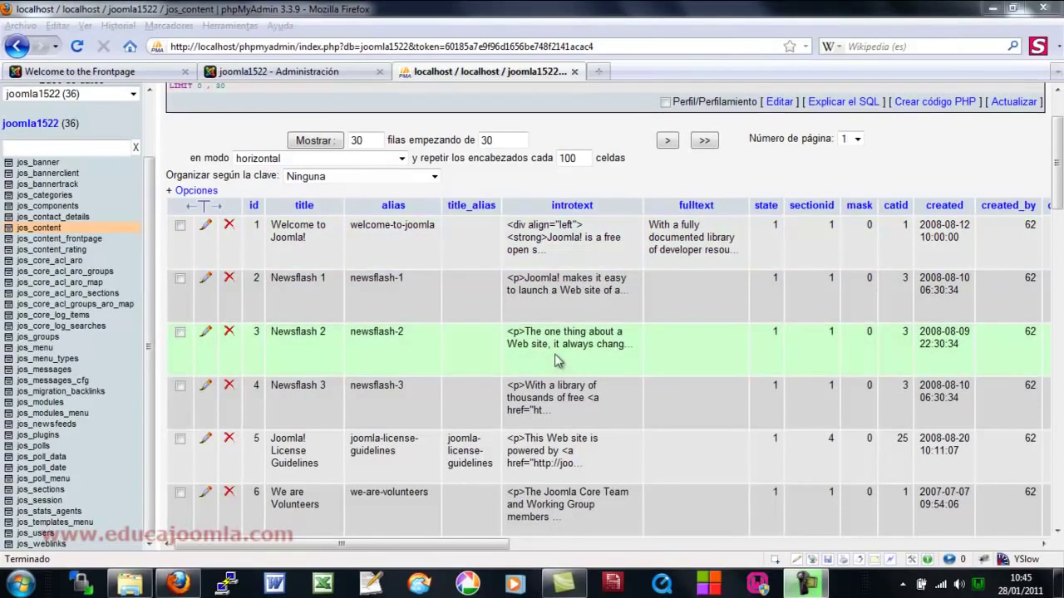
pyautogui.click(979, 587)
pyautogui.click(952, 402)
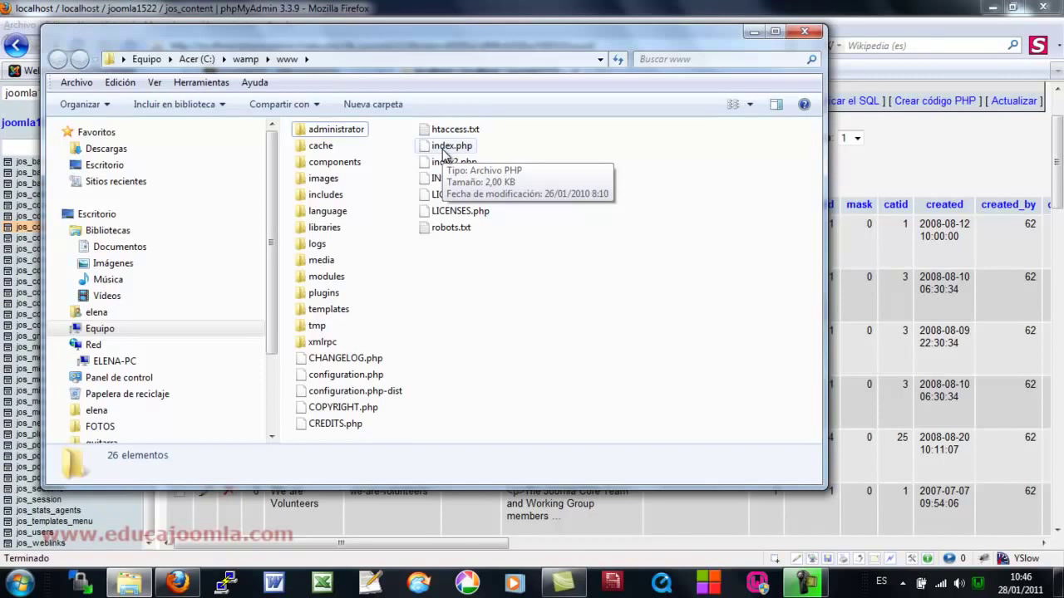
pyautogui.click(979, 585)
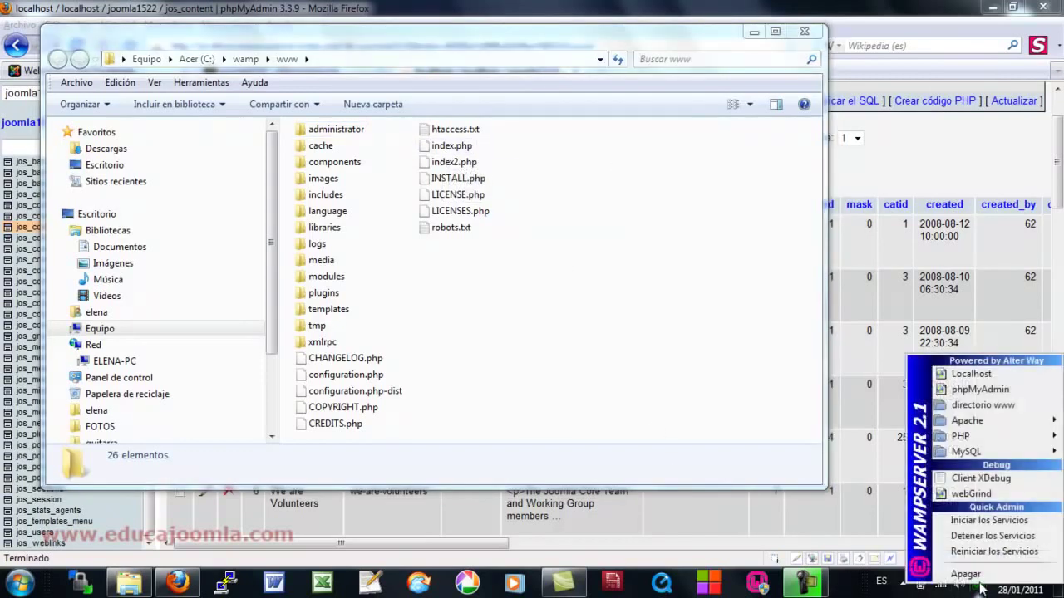
pyautogui.click(971, 374)
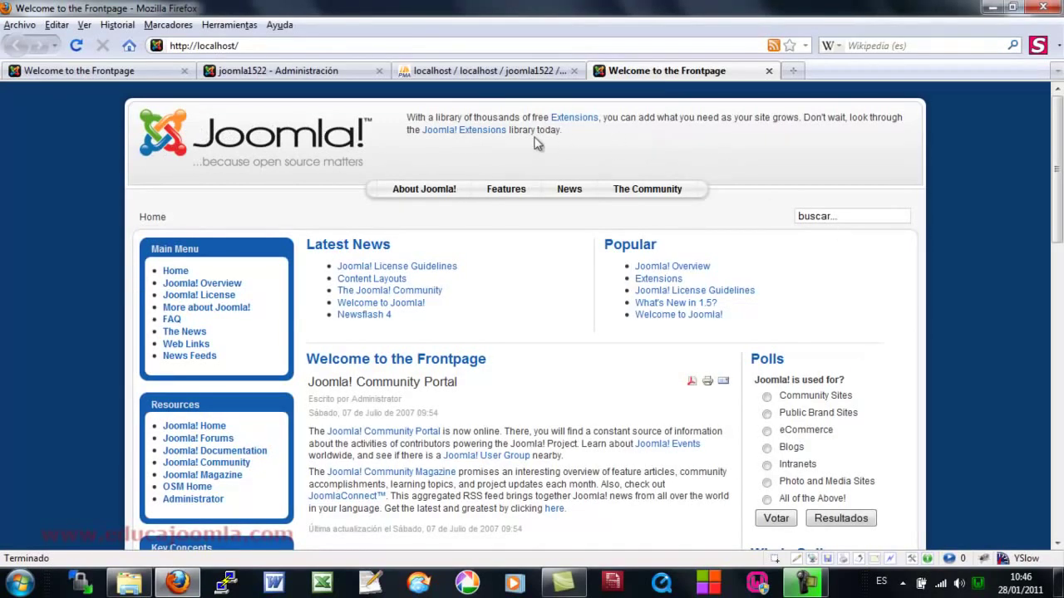
pyautogui.click(259, 45)
pyautogui.click(258, 45)
pyautogui.write('in')
pyautogui.press('Down')
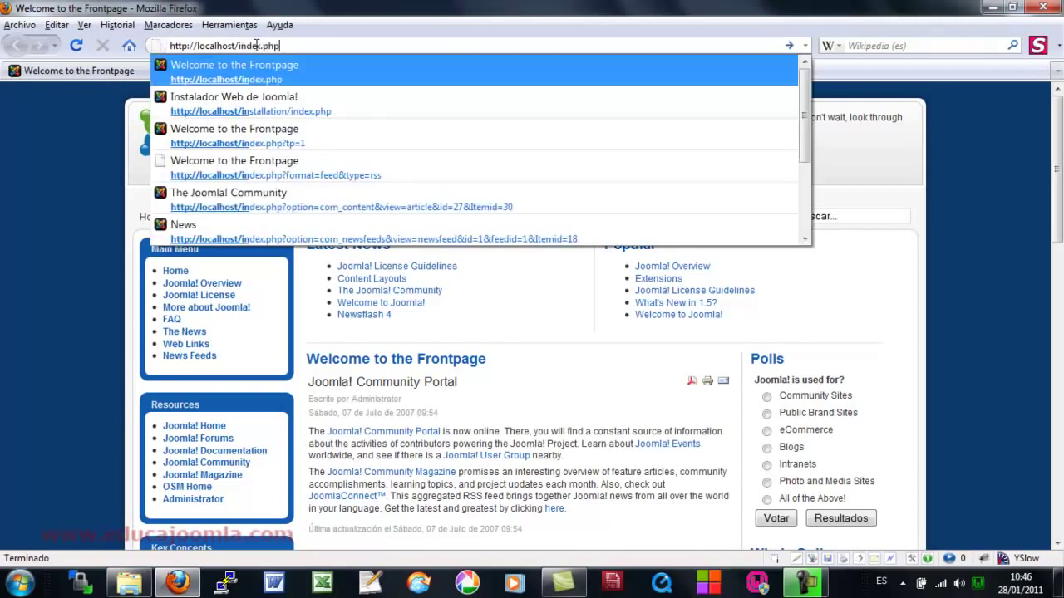
pyautogui.press('Return')
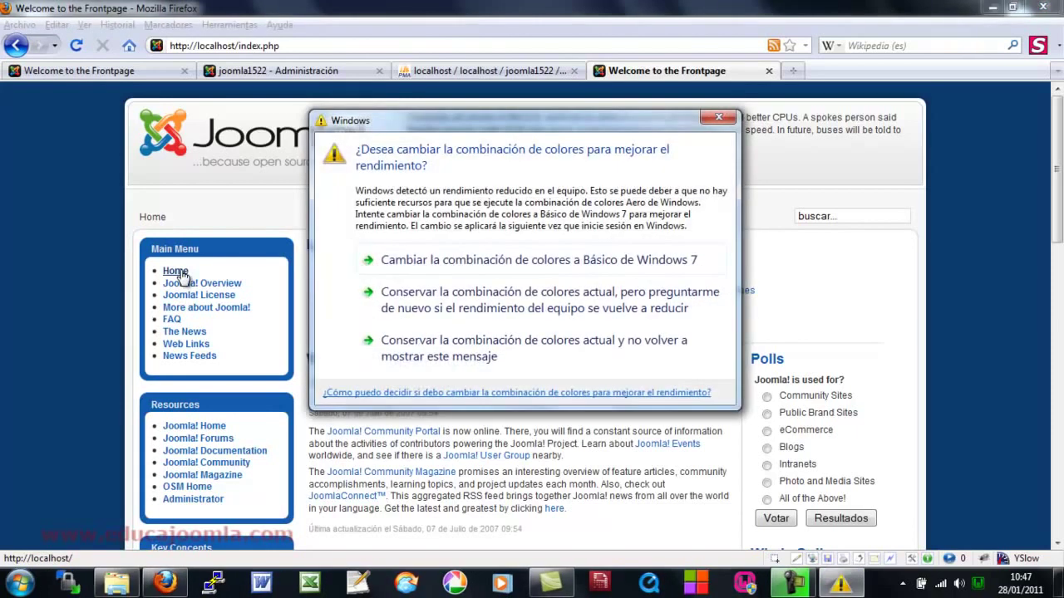
# - Close the Windows colour-scheme warning dialog covering the Joomla frontpage
pyautogui.click(718, 116)
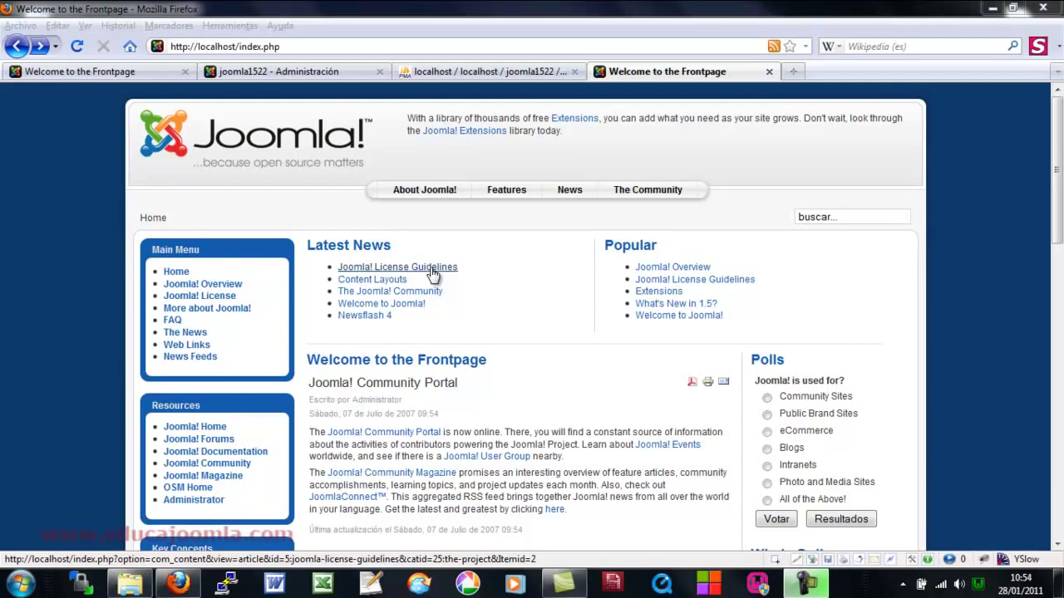
# - Read the Joomla! License Guidelines article, mark index.php in its URL, then open The Joomla! Community
pyautogui.click(432, 267)
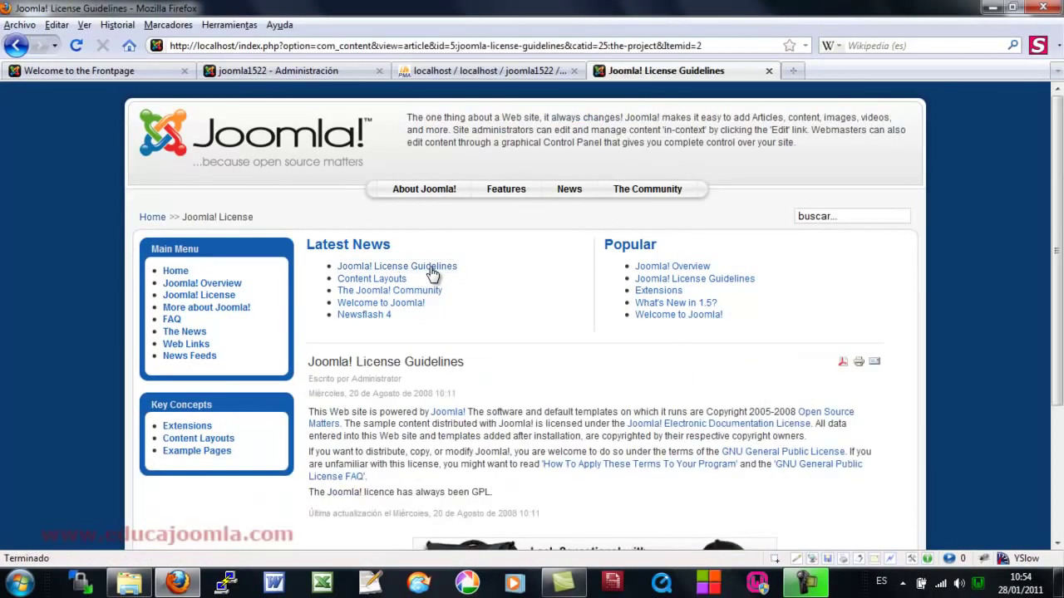
pyautogui.scroll(-3, 308, 385)
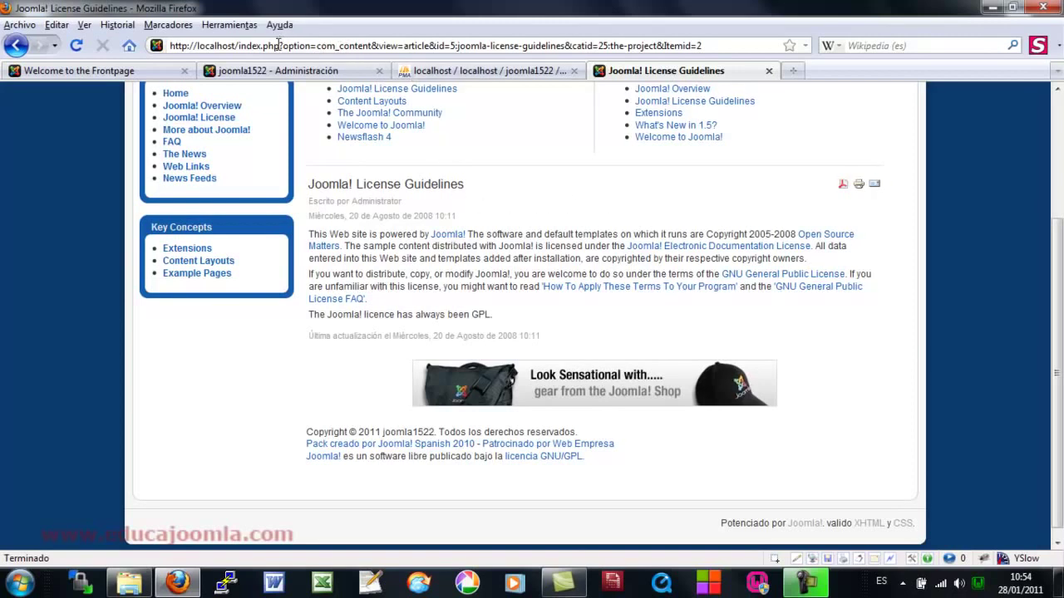
pyautogui.moveTo(279, 45); pyautogui.dragTo(239, 45)
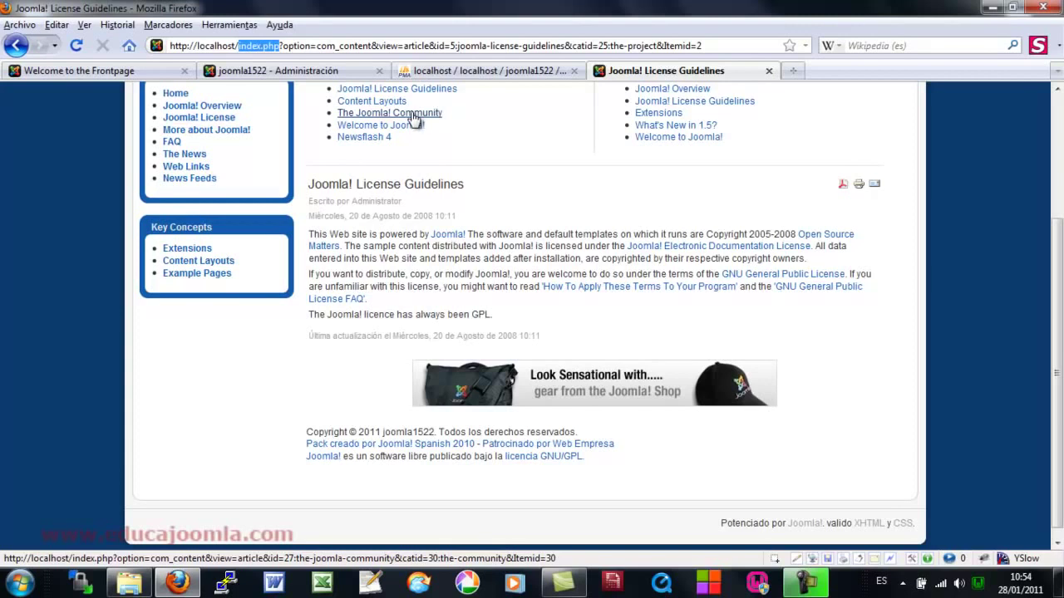
pyautogui.click(413, 116)
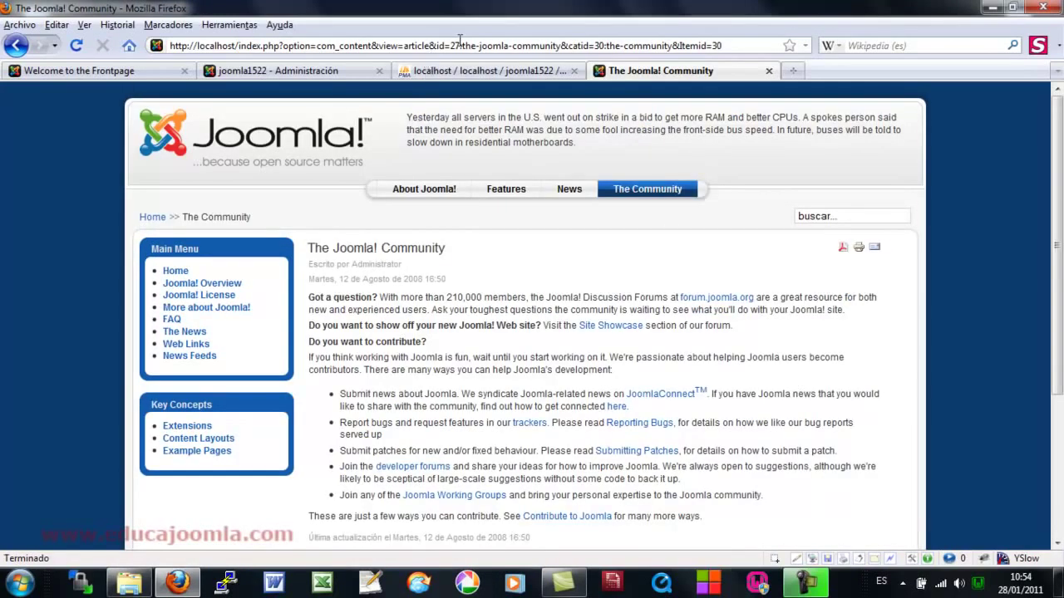
pyautogui.moveTo(462, 45); pyautogui.dragTo(451, 46)
pyautogui.moveTo(607, 46); pyautogui.dragTo(598, 45)
pyautogui.click(727, 45)
pyautogui.moveTo(732, 45); pyautogui.dragTo(169, 43)
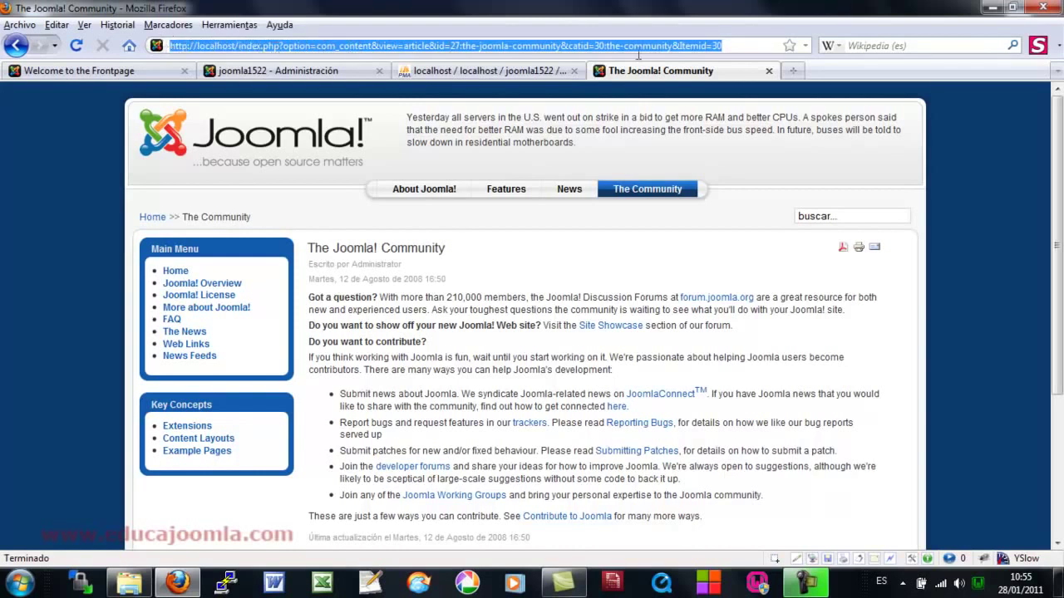
pyautogui.click(721, 46)
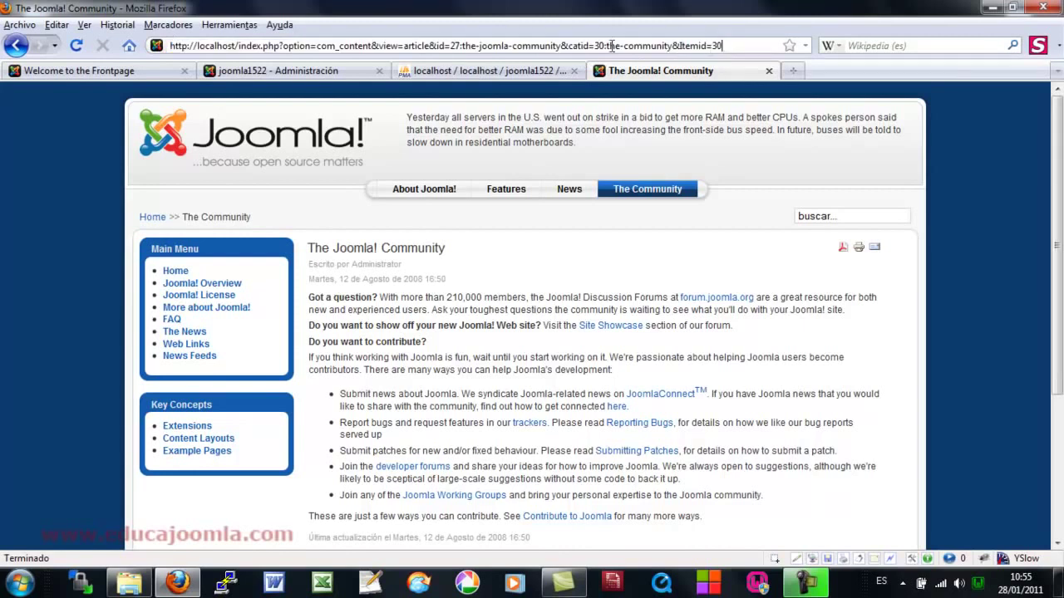